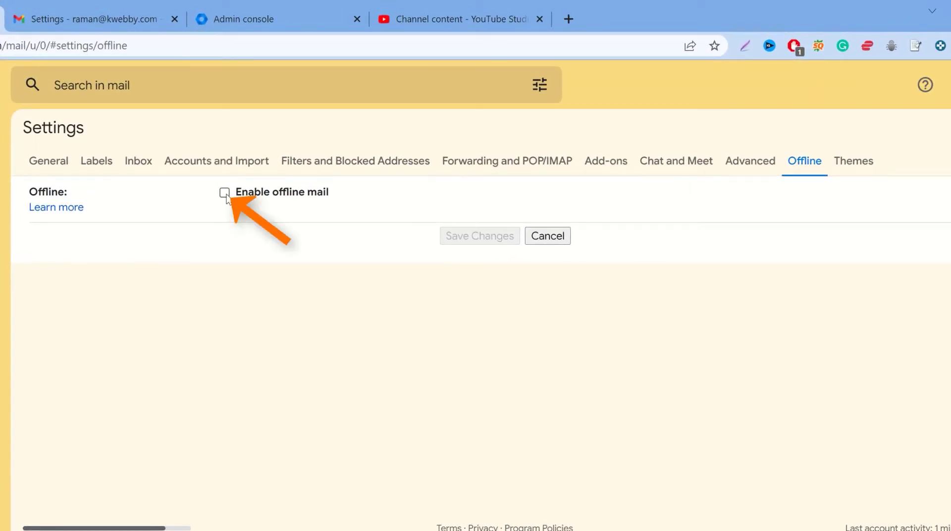
Step: Open the Offline page of the full Gmail settings and enable offline mail
{"action": "left_click", "coordinate": [224, 193]}
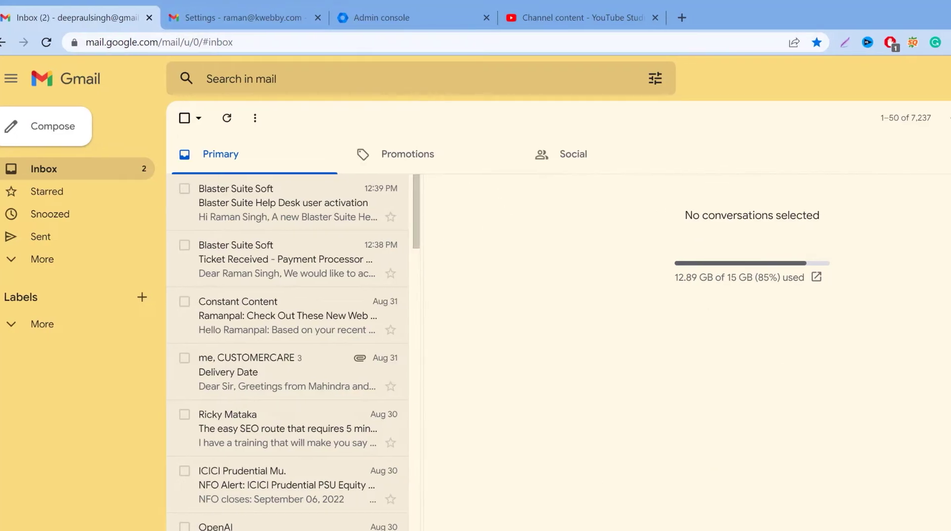
{"action": "left_click", "coordinate": [933, 79]}
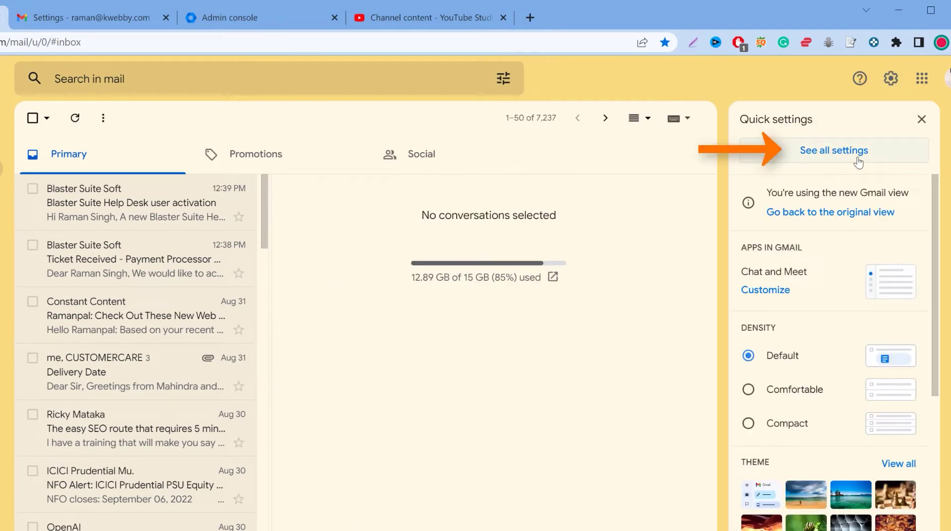
{"action": "left_click", "coordinate": [801, 153]}
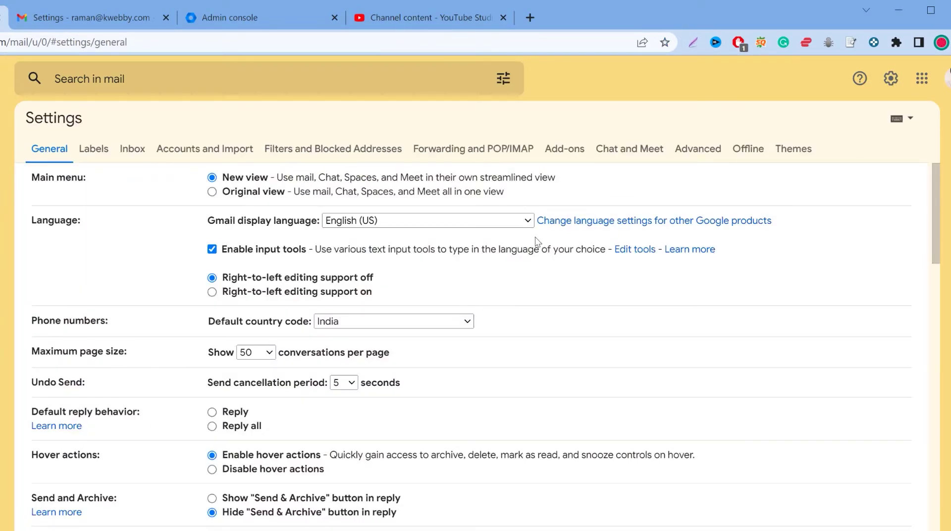
{"action": "left_click", "coordinate": [749, 151]}
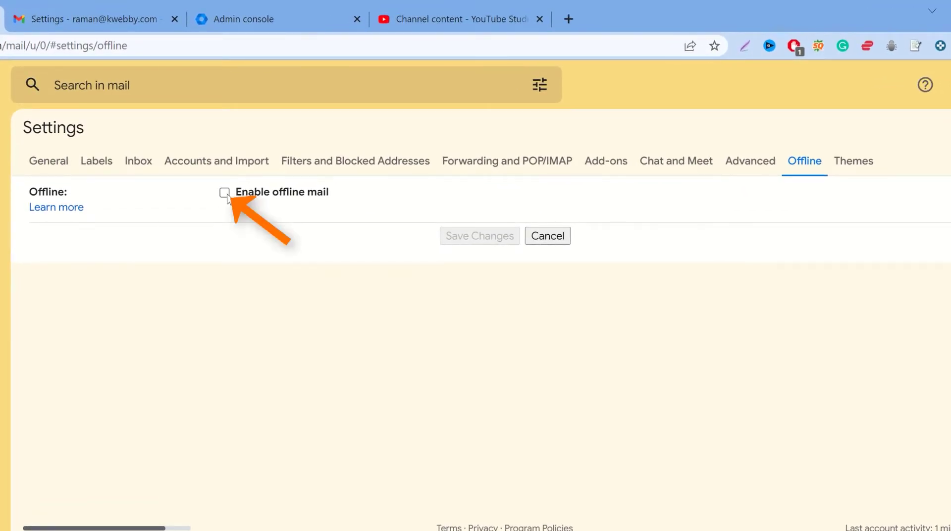
{"action": "left_click", "coordinate": [225, 193]}
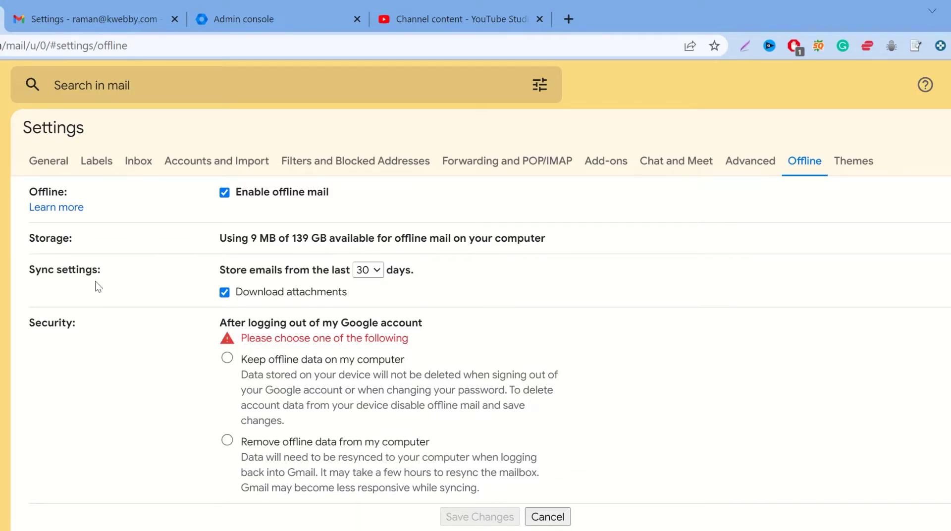
Step: Keep attachment downloads enabled, choose to keep offline data on the computer after logout, and save the offline mail settings
{"action": "left_click", "coordinate": [374, 275]}
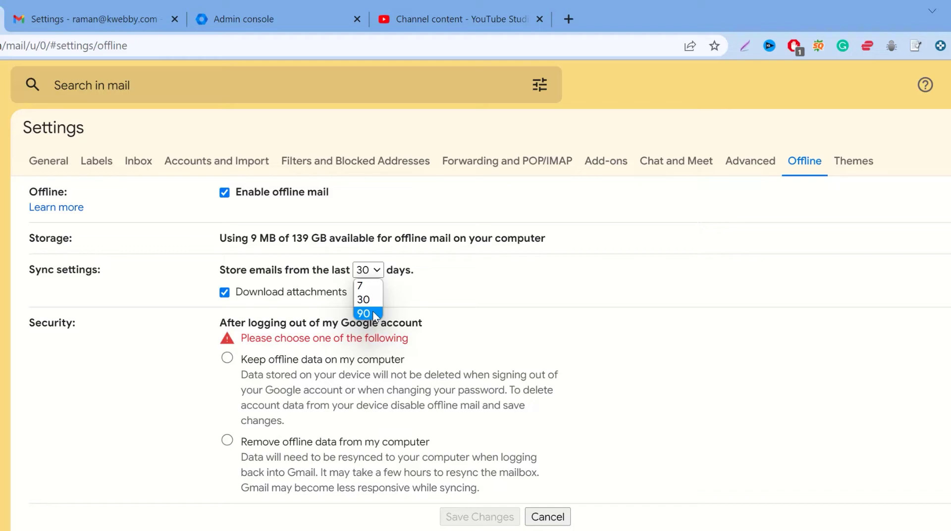
{"action": "left_click", "coordinate": [318, 296]}
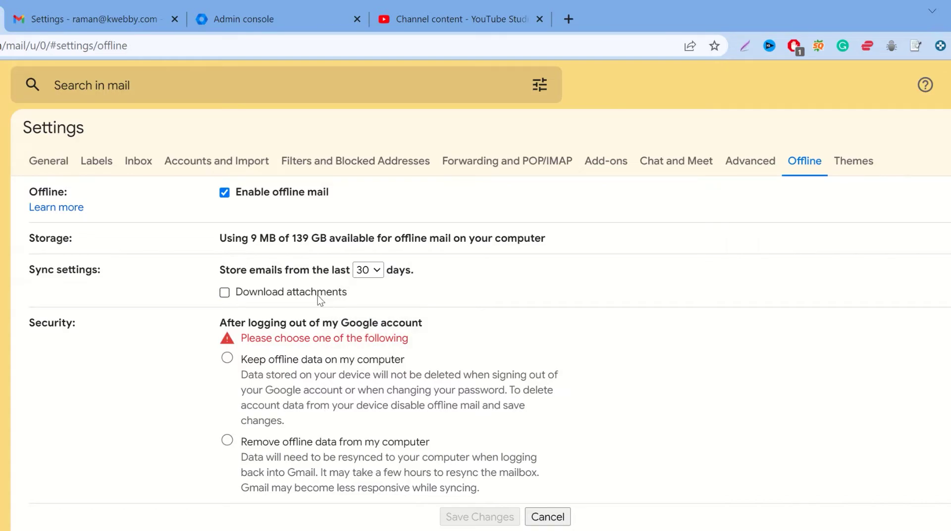
{"action": "left_click", "coordinate": [316, 296]}
{"action": "left_click", "coordinate": [231, 361]}
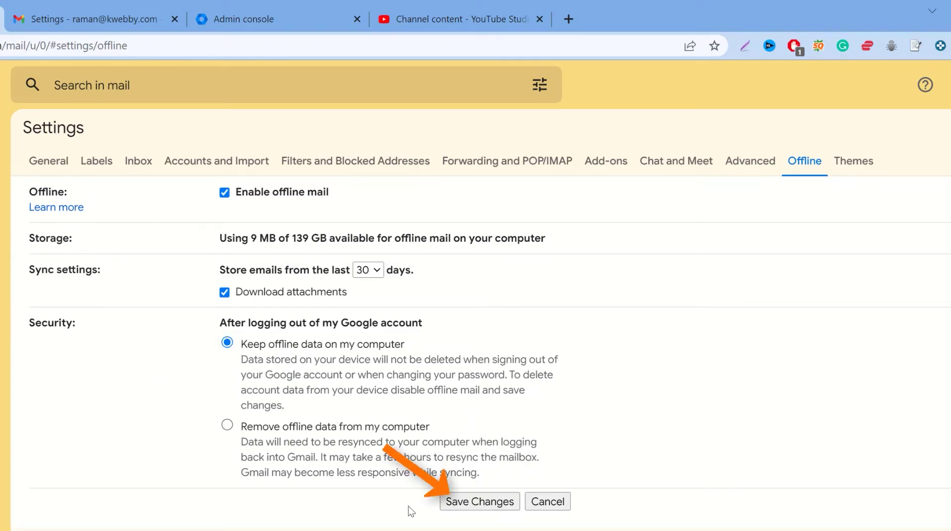
{"action": "left_click", "coordinate": [510, 504]}
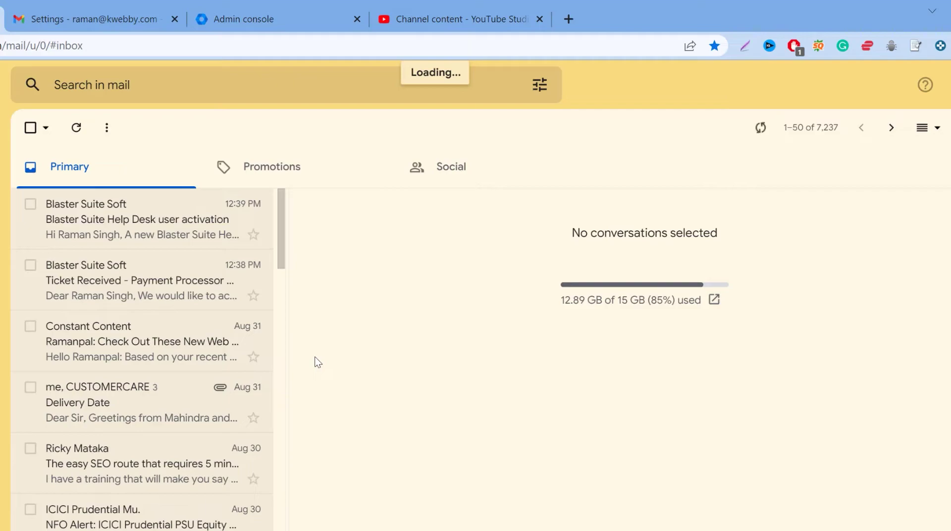
Step: Check the inbox's offline sync status and view the inbox page's bookmark details
{"action": "left_click", "coordinate": [768, 123]}
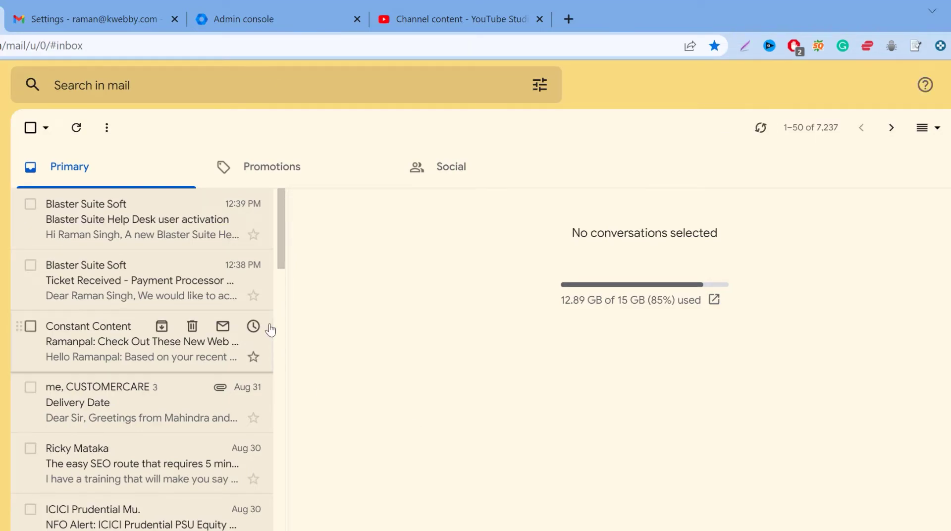
{"action": "left_click", "coordinate": [715, 46]}
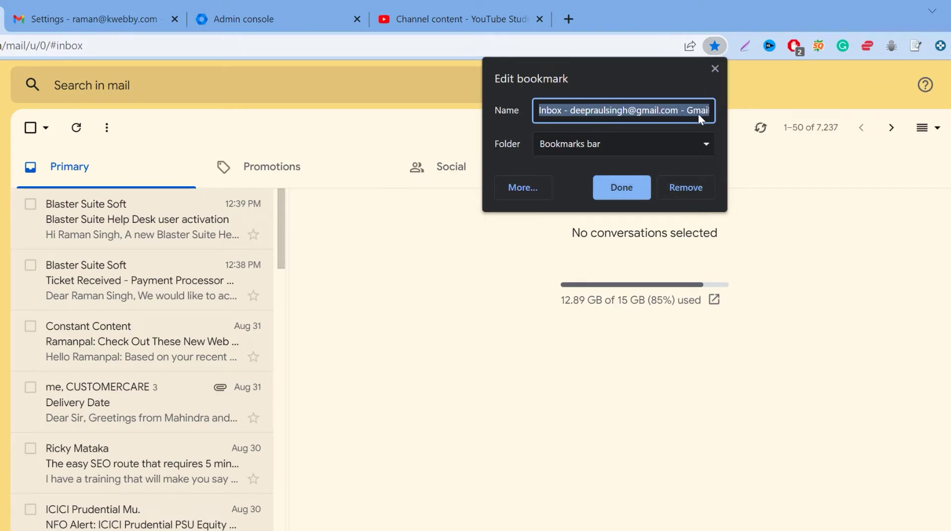
{"action": "left_click", "coordinate": [518, 383]}
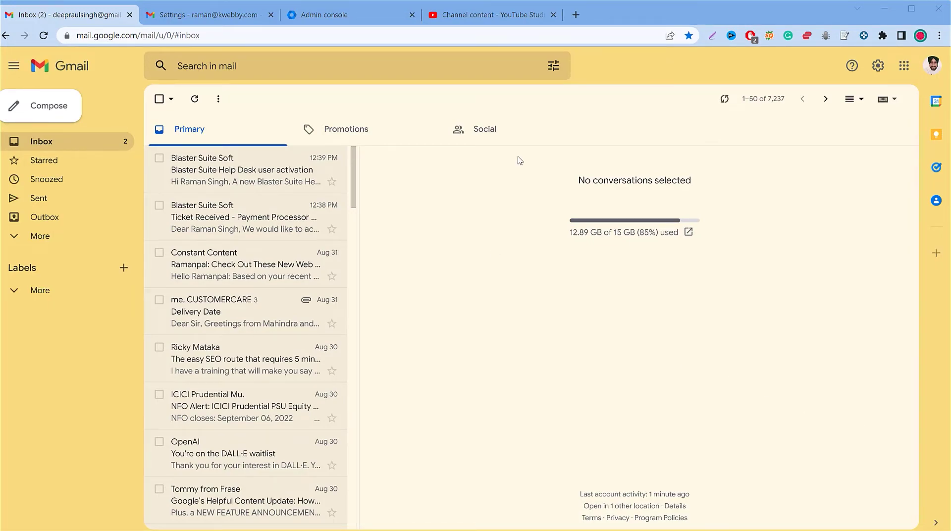
Step: Test the internet connection by searching for google in a new tab
{"action": "left_click", "coordinate": [575, 16]}
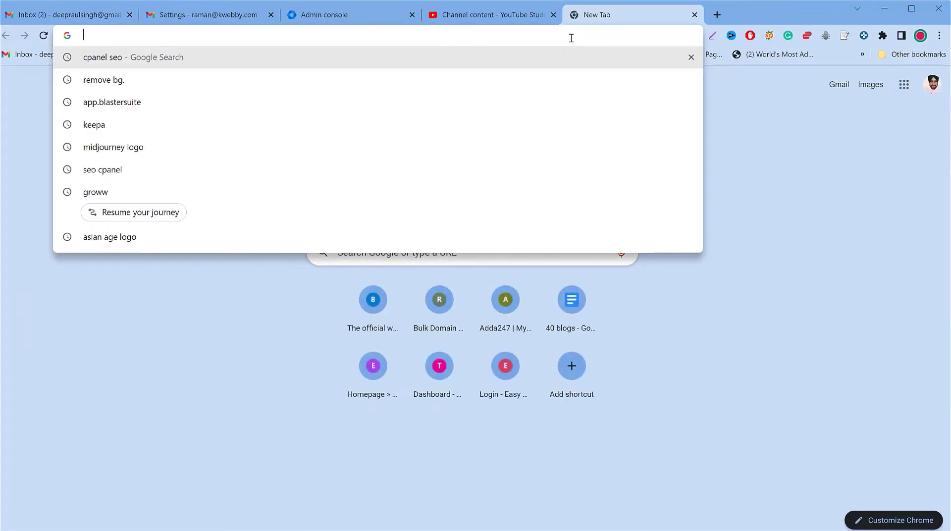
{"action": "type", "text": "google"}
{"action": "key", "text": "Return"}
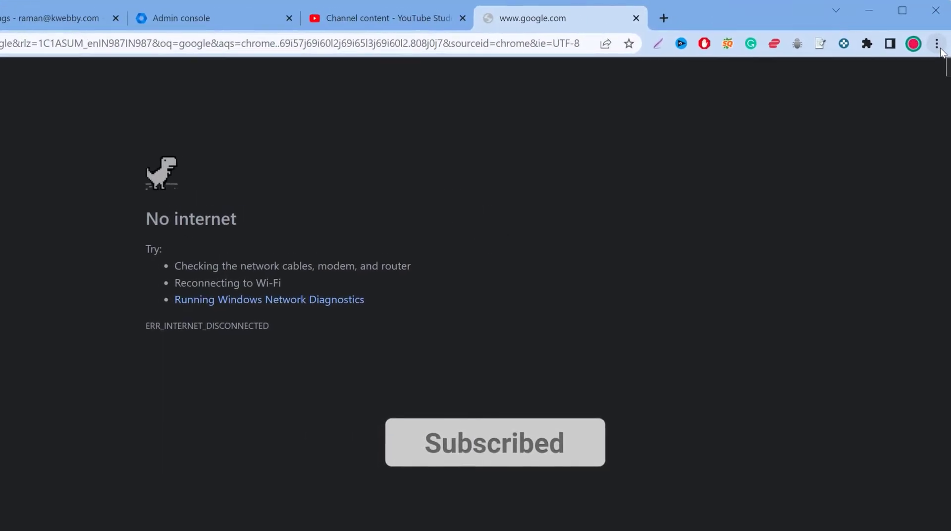
Step: Open the bookmarked inbox, return to the original inbox tab to reload it, and close the duplicate tab
{"action": "left_click", "coordinate": [938, 44]}
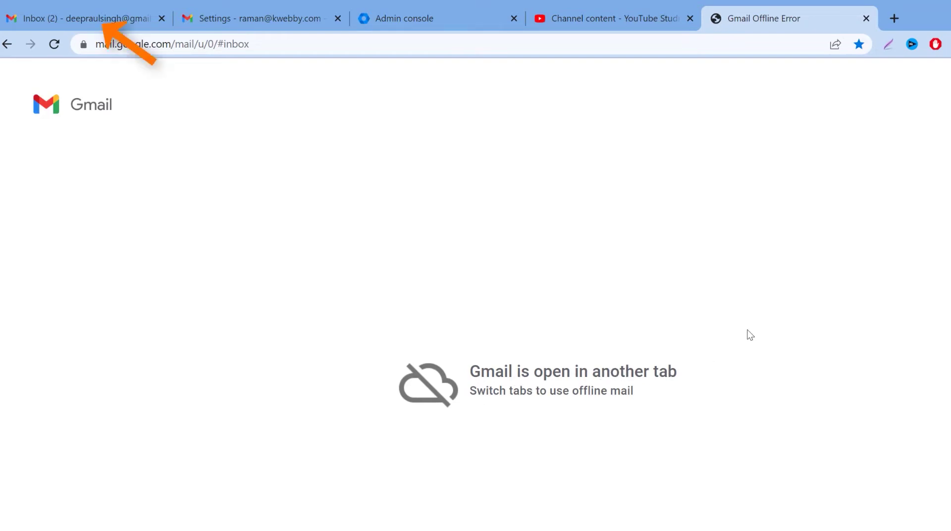
{"action": "left_click", "coordinate": [94, 18]}
{"action": "left_click", "coordinate": [53, 45]}
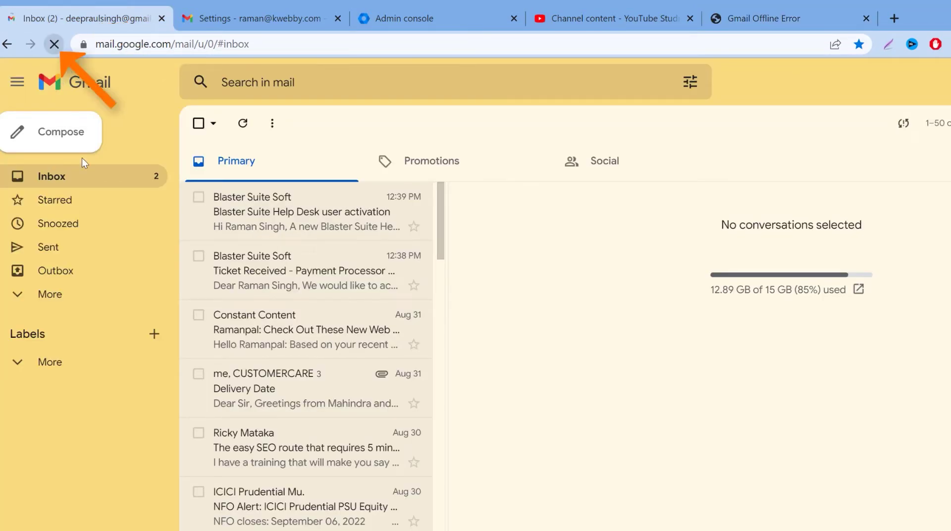
{"action": "left_click", "coordinate": [866, 18]}
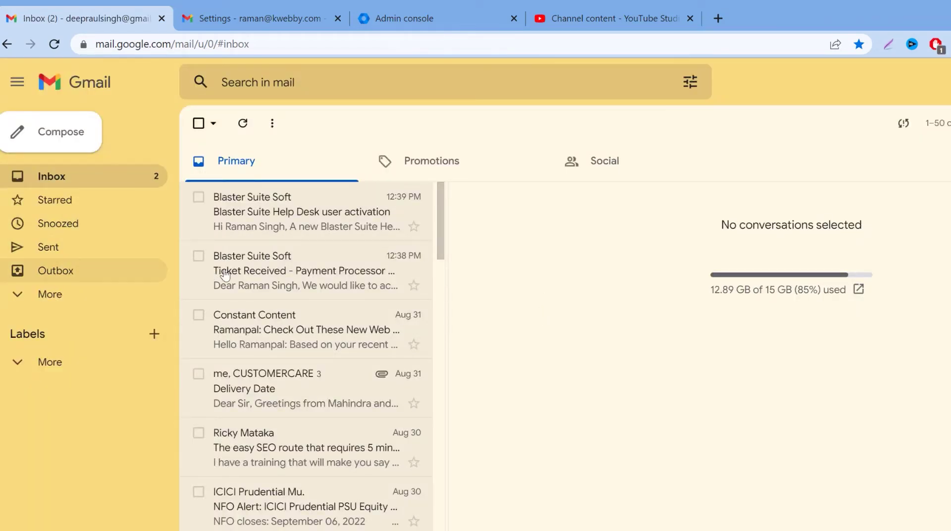
Step: Browse the offline inbox down to the Groww US stocks welcome email and open it
{"action": "scroll", "coordinate": [276, 272], "scroll_direction": "down", "scroll_amount": 3}
{"action": "scroll", "coordinate": [276, 272], "scroll_direction": "down", "scroll_amount": 15}
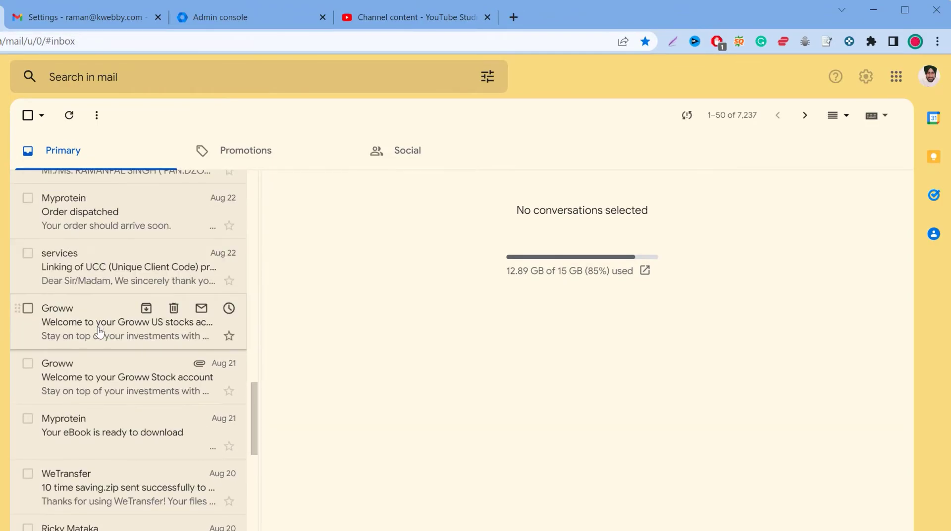
{"action": "left_click", "coordinate": [100, 325]}
{"action": "scroll", "coordinate": [109, 347], "scroll_direction": "down", "scroll_amount": 10}
Step: Read the CLIENT MASTER REPORT email down to its attachment, and open the Blaster Suite Help Desk user activation email
{"action": "scroll", "coordinate": [114, 356], "scroll_direction": "up", "scroll_amount": 10}
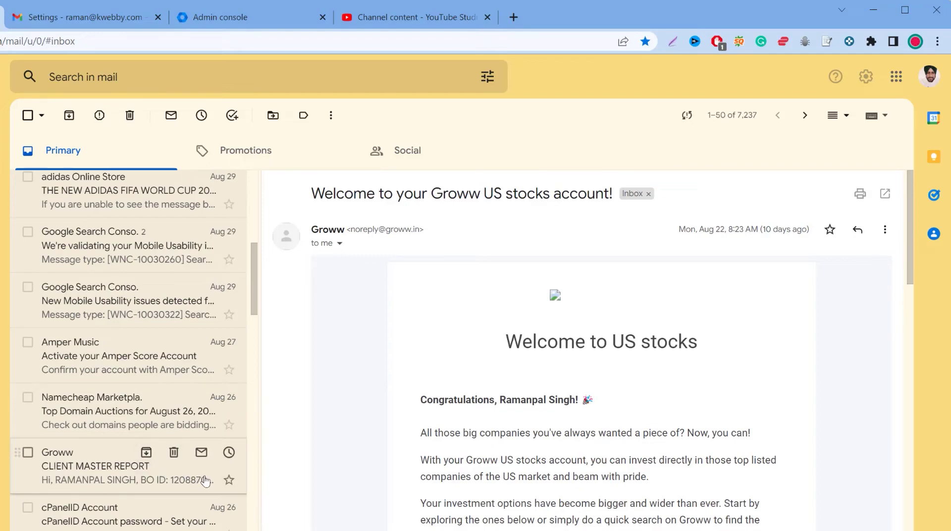
{"action": "left_click", "coordinate": [183, 475]}
{"action": "scroll", "coordinate": [452, 466], "scroll_direction": "down", "scroll_amount": 5}
{"action": "scroll", "coordinate": [452, 469], "scroll_direction": "down", "scroll_amount": 4}
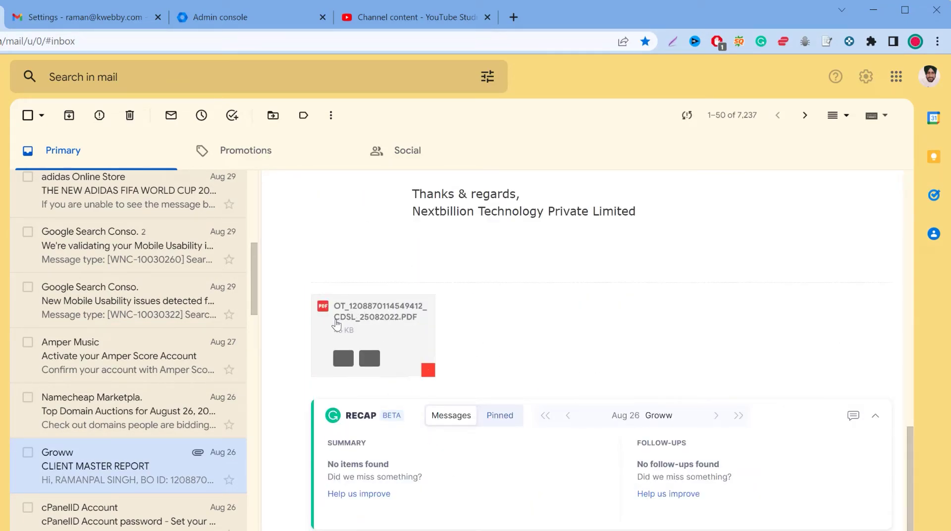
{"action": "scroll", "coordinate": [403, 341], "scroll_direction": "up", "scroll_amount": 9}
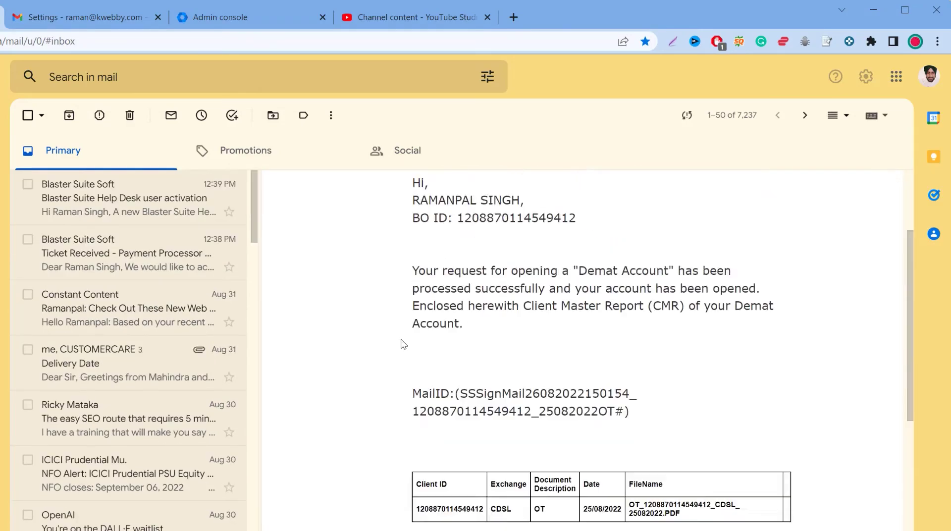
{"action": "left_click", "coordinate": [124, 198]}
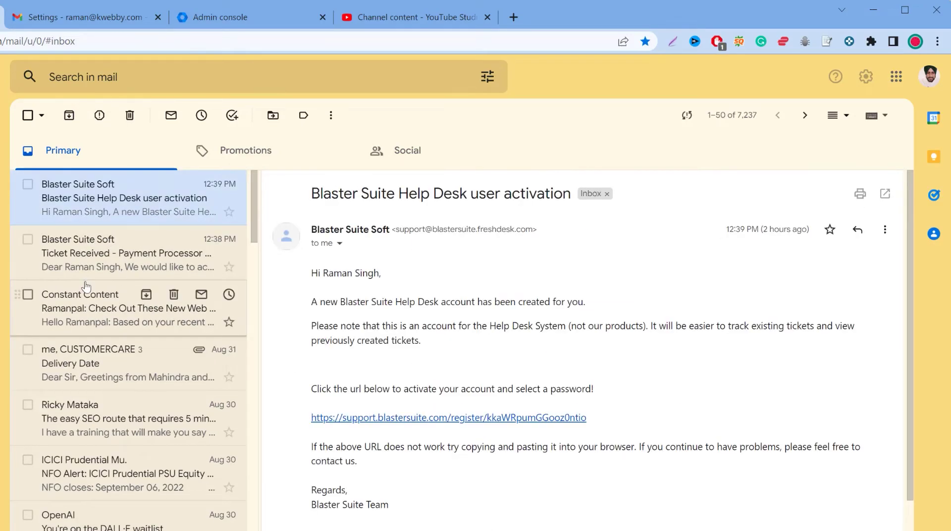
Step: View the Offline settings of the Kwebby work account and check which account is signed in there
{"action": "left_click", "coordinate": [131, 17]}
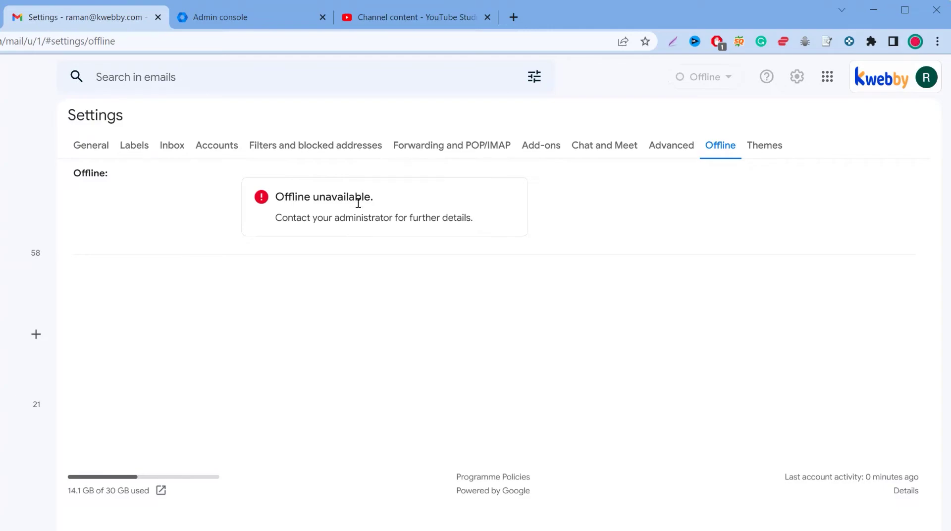
{"action": "left_click", "coordinate": [927, 77]}
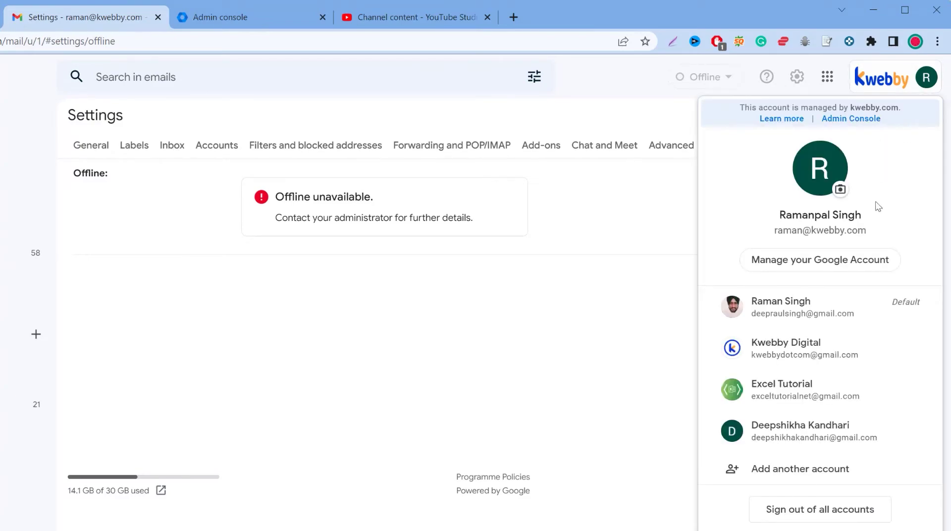
{"action": "left_click_drag", "start_coordinate": [772, 233], "coordinate": [872, 234]}
{"action": "left_click", "coordinate": [479, 363]}
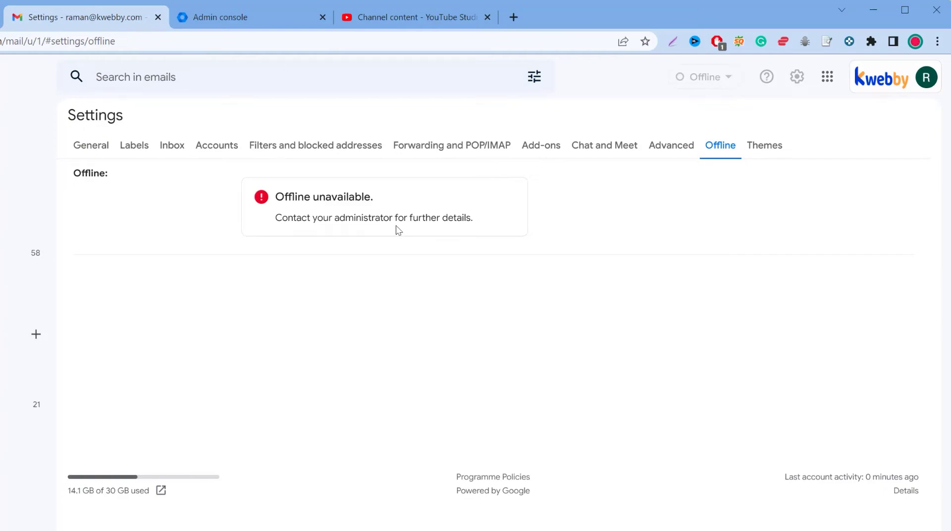
Step: Switch to the Google Admin console, search for offline, and open the Gmail web offline setting
{"action": "left_click", "coordinate": [213, 17]}
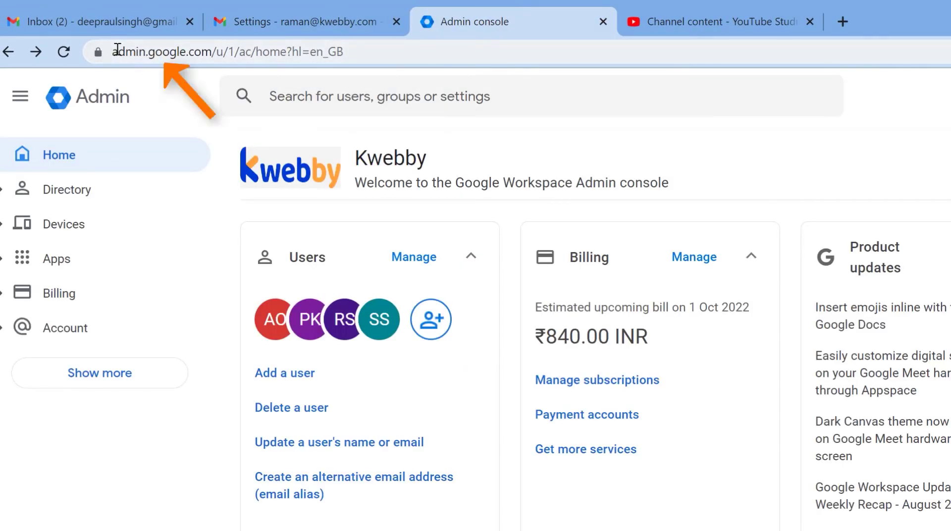
{"action": "left_click_drag", "start_coordinate": [117, 52], "coordinate": [208, 52]}
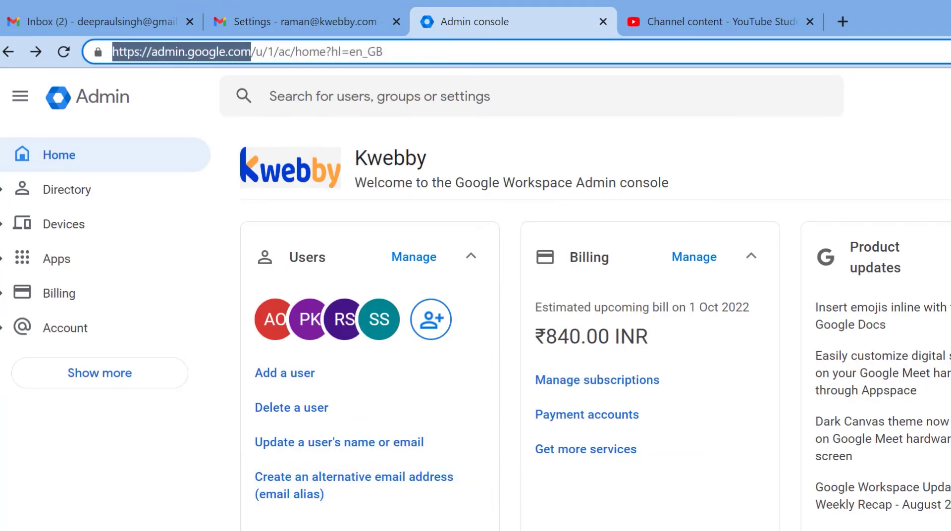
{"action": "left_click", "coordinate": [302, 92]}
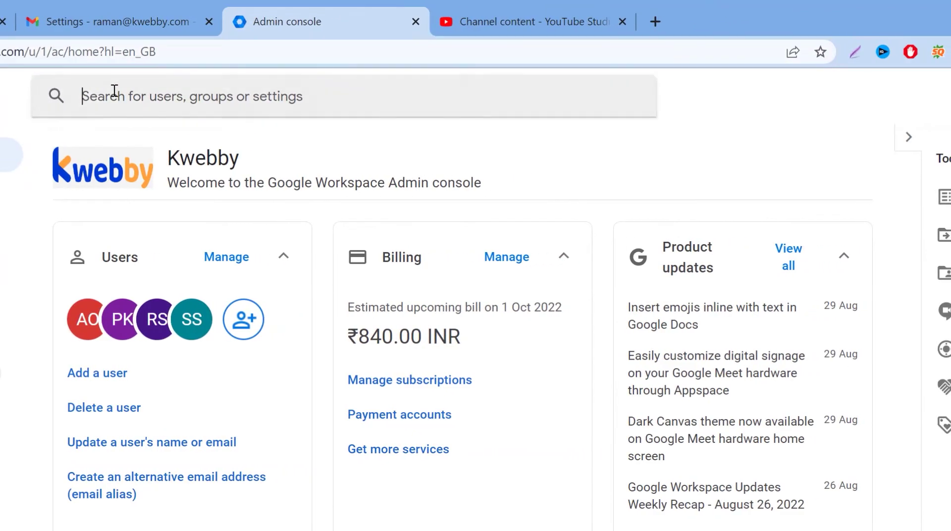
{"action": "type", "text": "offline"}
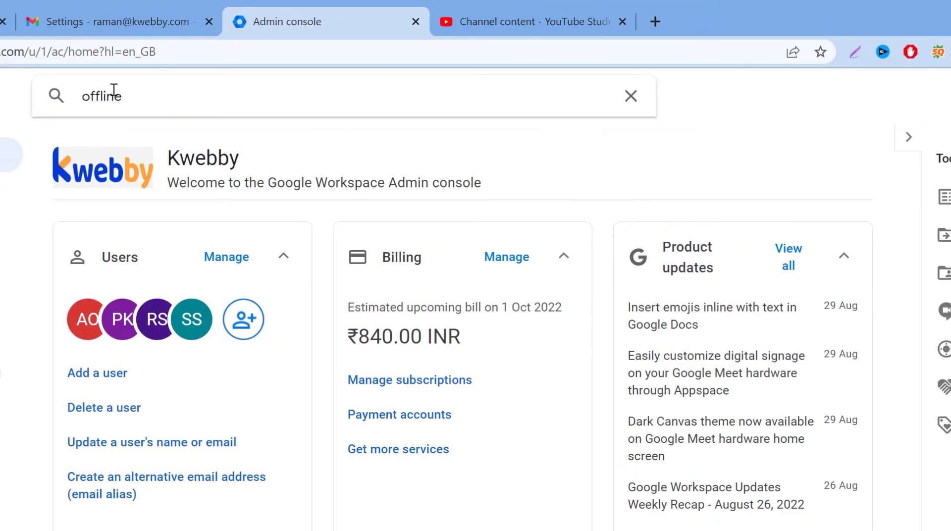
{"action": "key", "text": "Return"}
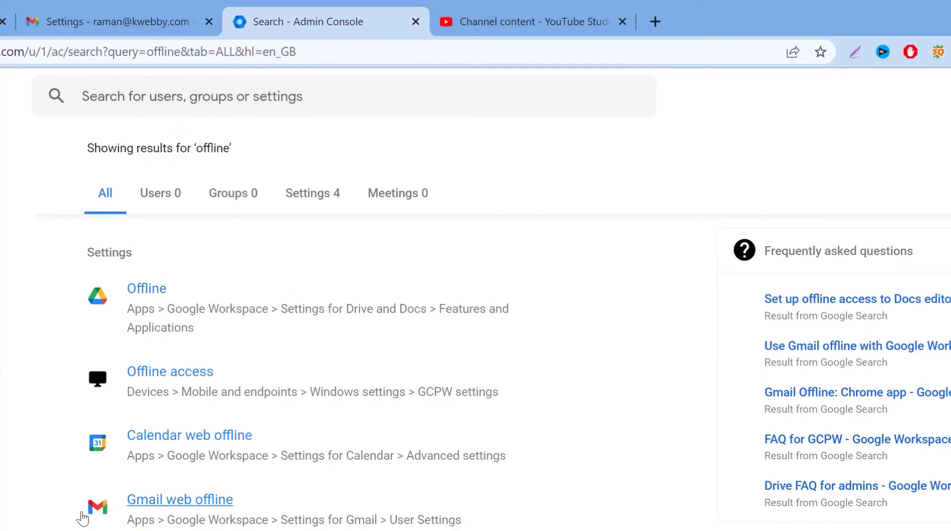
{"action": "left_click", "coordinate": [217, 508]}
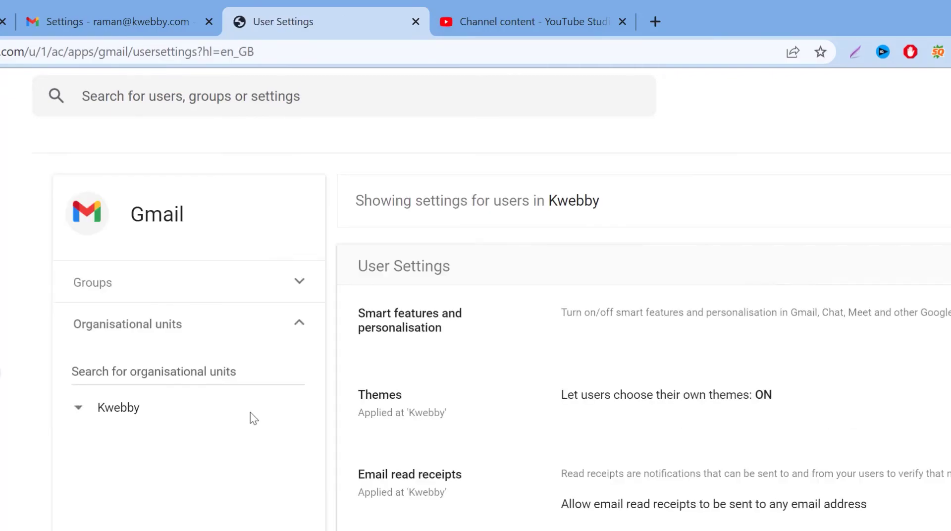
Step: Enable Gmail web offline for the Kwebby organisation in the Gmail user settings and save the change
{"action": "scroll", "coordinate": [431, 476], "scroll_direction": "down", "scroll_amount": 2}
{"action": "scroll", "coordinate": [376, 451], "scroll_direction": "up", "scroll_amount": 2}
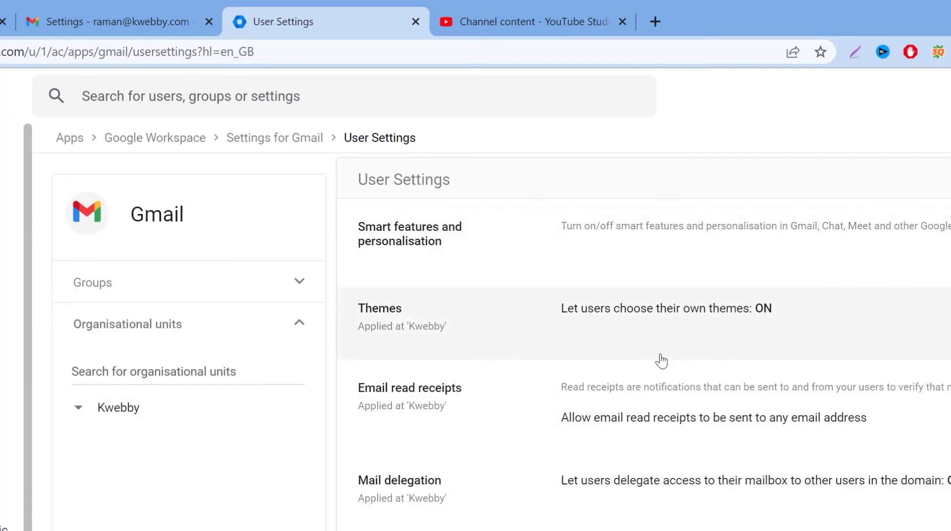
{"action": "scroll", "coordinate": [660, 361], "scroll_direction": "down", "scroll_amount": 2}
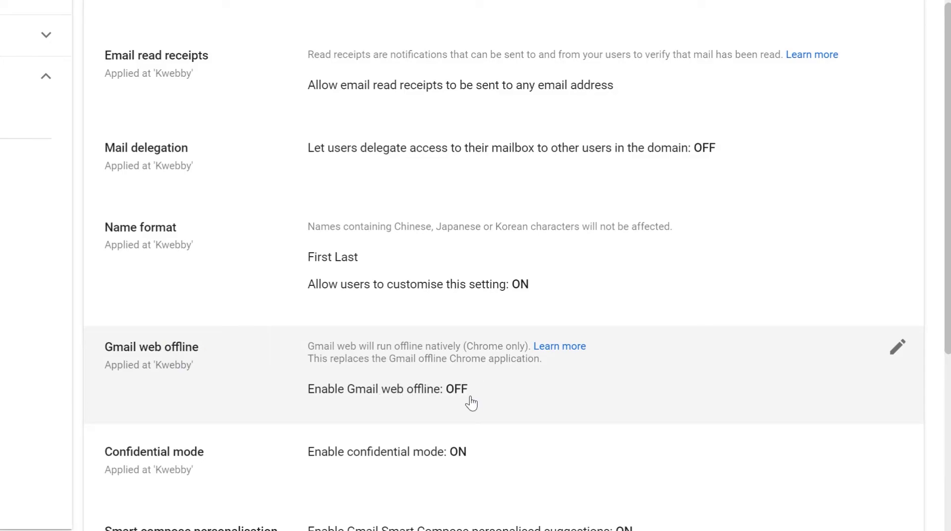
{"action": "left_click", "coordinate": [570, 403]}
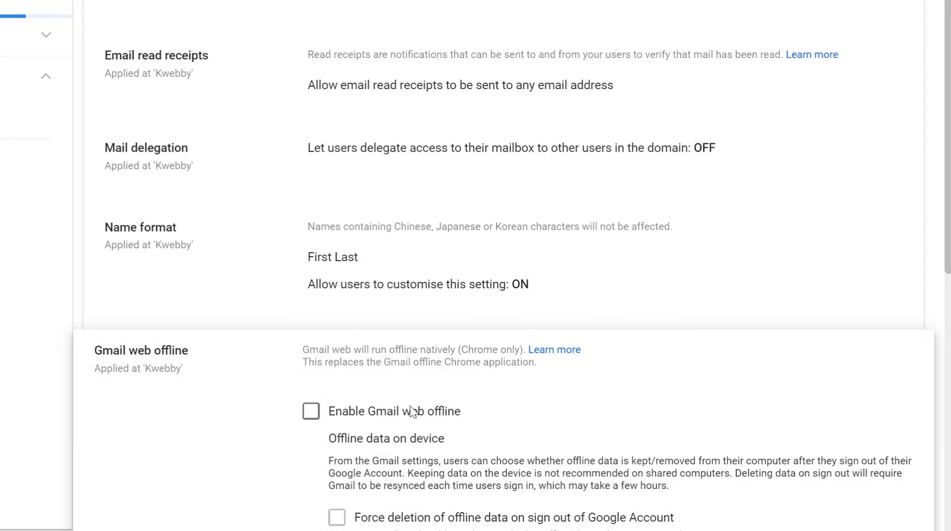
{"action": "scroll", "coordinate": [347, 410], "scroll_direction": "down", "scroll_amount": 3}
{"action": "left_click", "coordinate": [389, 239]}
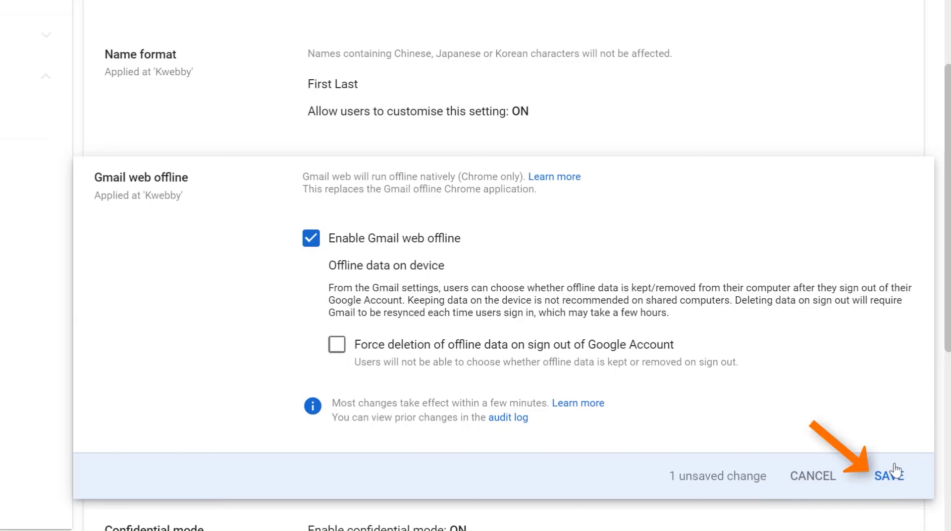
{"action": "left_click", "coordinate": [888, 478]}
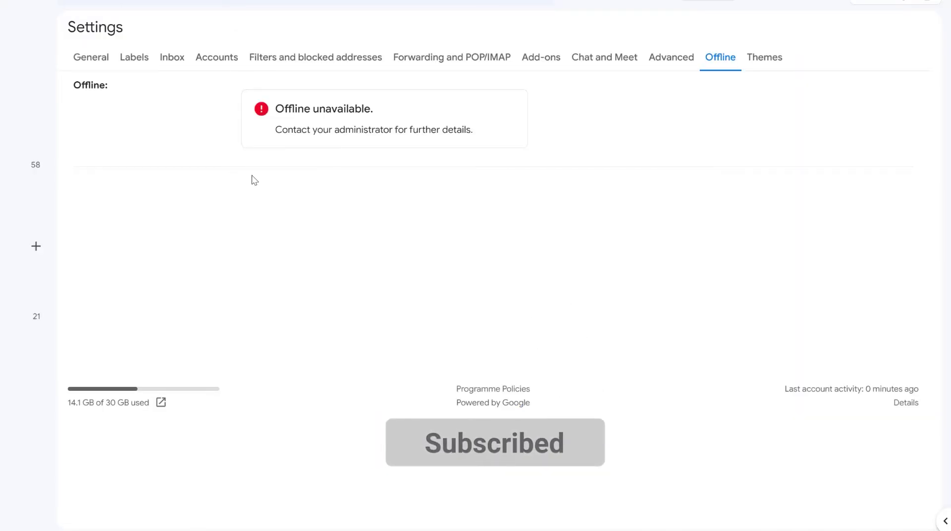
Step: Reload the work account's Offline settings, dismiss the download dialogs, and look through the Admin audit log
{"action": "key", "text": "F5"}
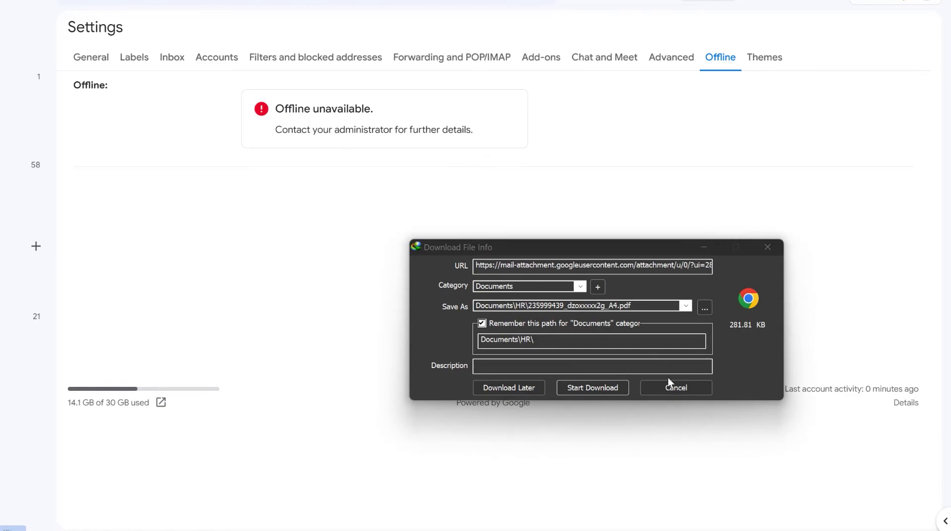
{"action": "left_click", "coordinate": [672, 382]}
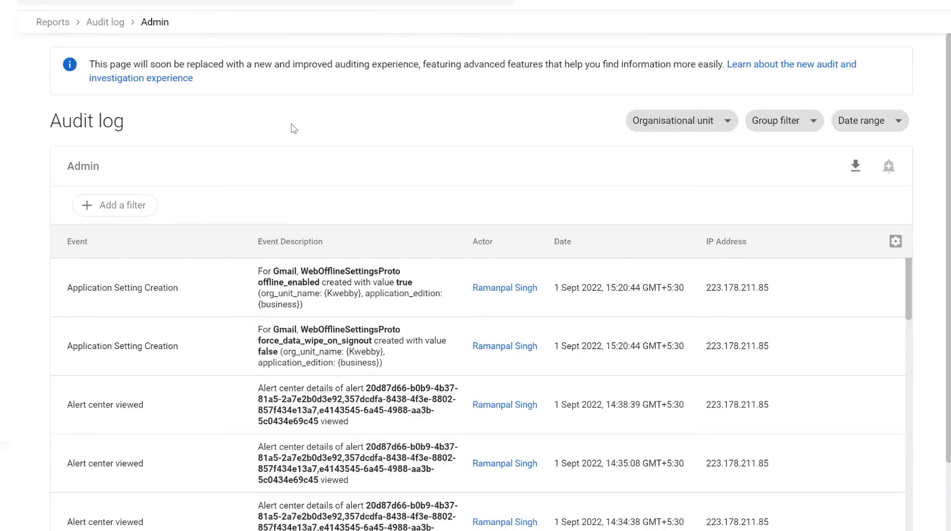
{"action": "scroll", "coordinate": [309, 178], "scroll_direction": "down", "scroll_amount": 1}
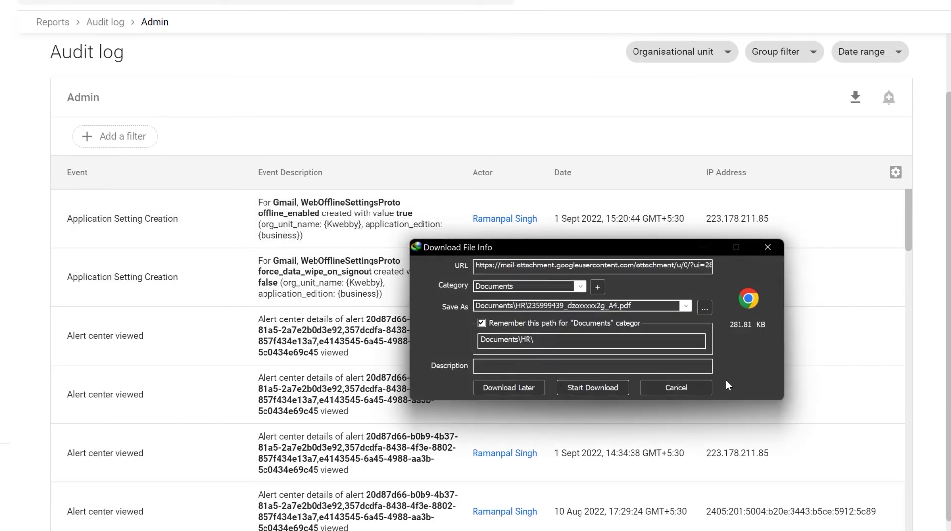
{"action": "left_click", "coordinate": [677, 388]}
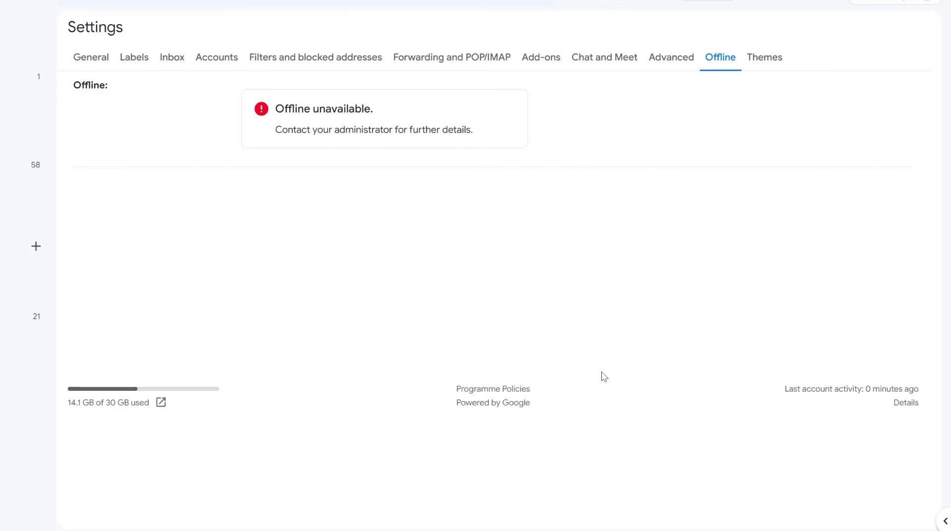